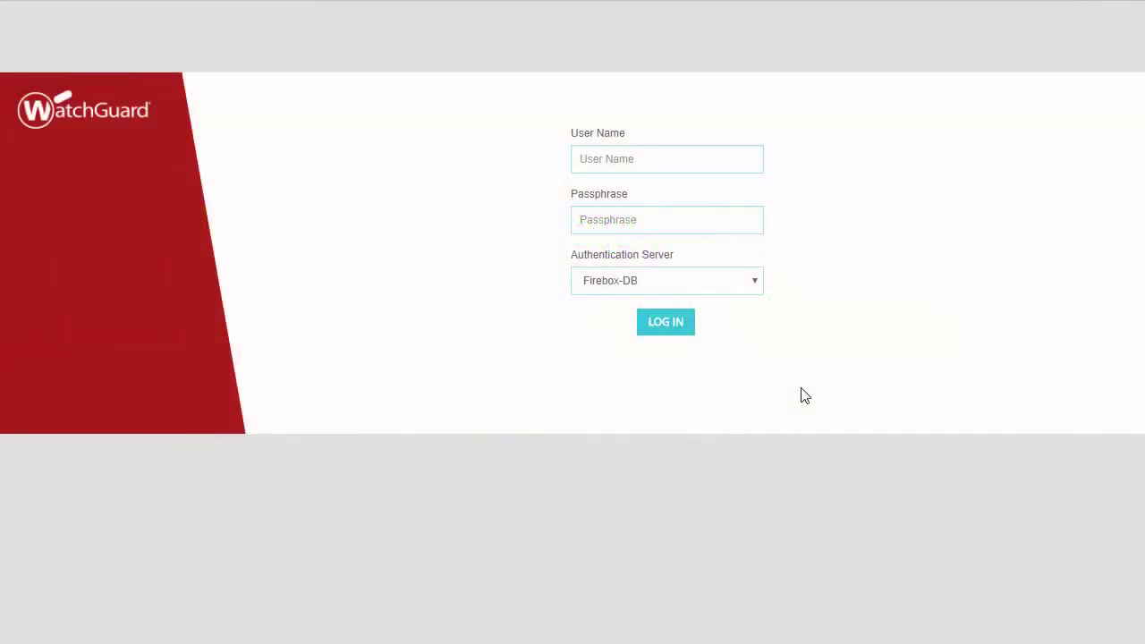
Step: Log in with user name 'admin' and the administrator passphrase to open the Web Setup Wizard
left_click(665, 159)
type("admin")
key("Tab")
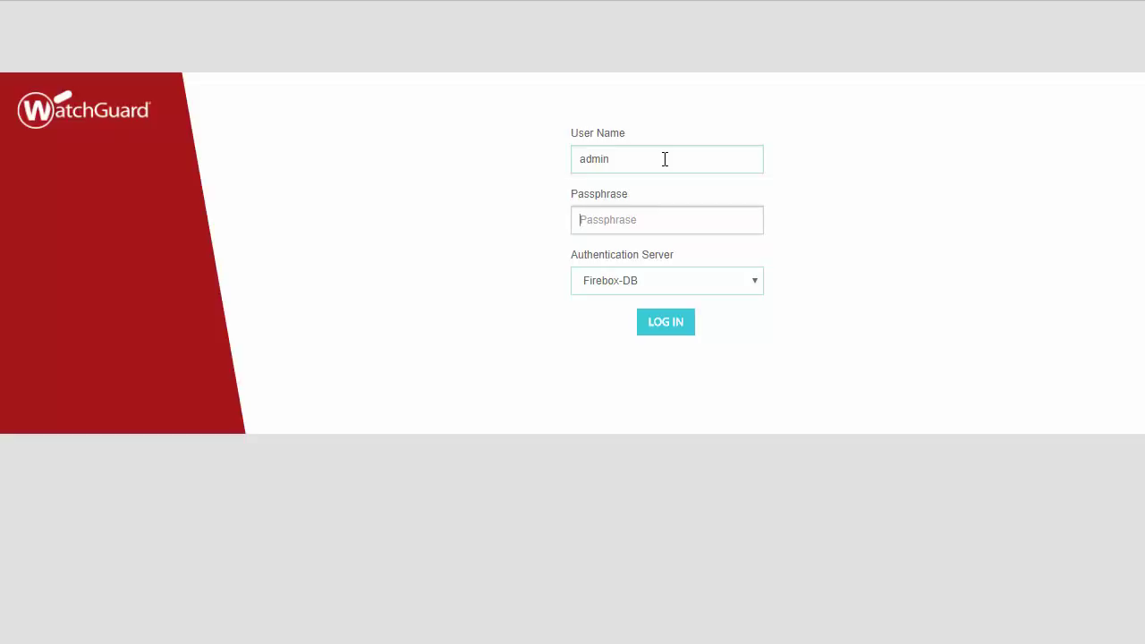
type("readwrite")
left_click(638, 327)
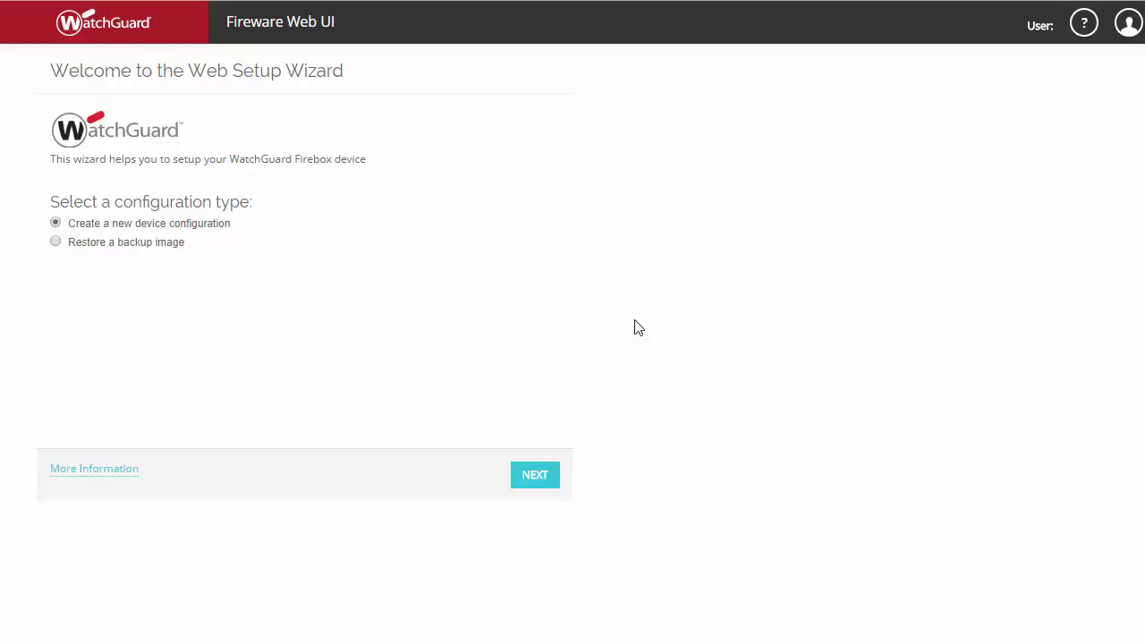
Step: Choose Create a new device configuration and accept the License Agreement terms
left_click(57, 254)
left_click(55, 225)
left_click(522, 479)
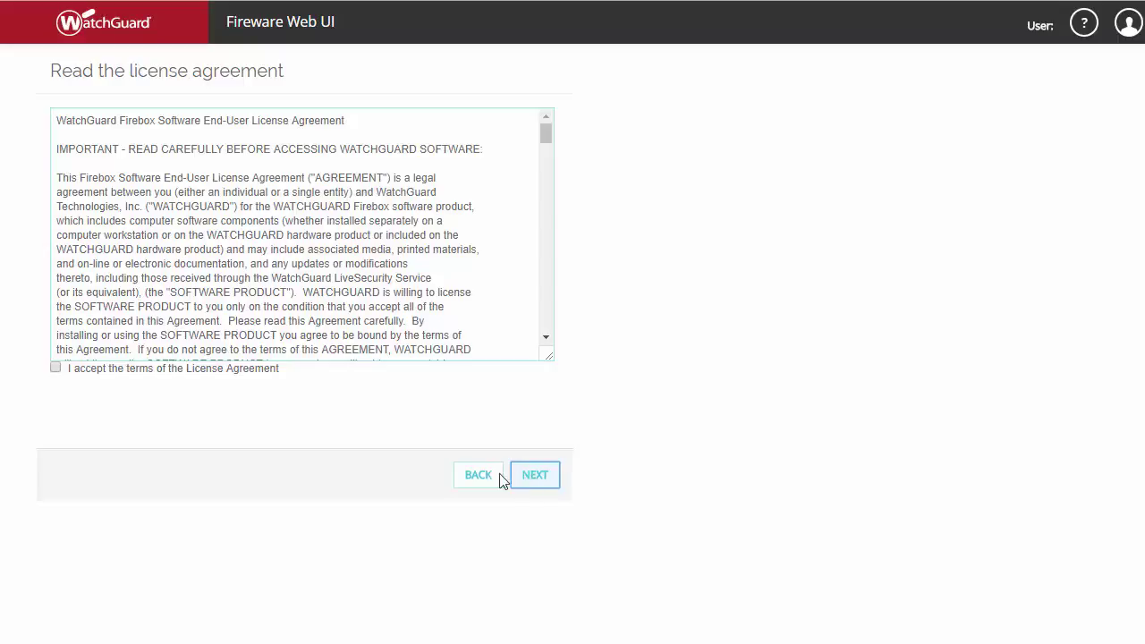
left_click(55, 369)
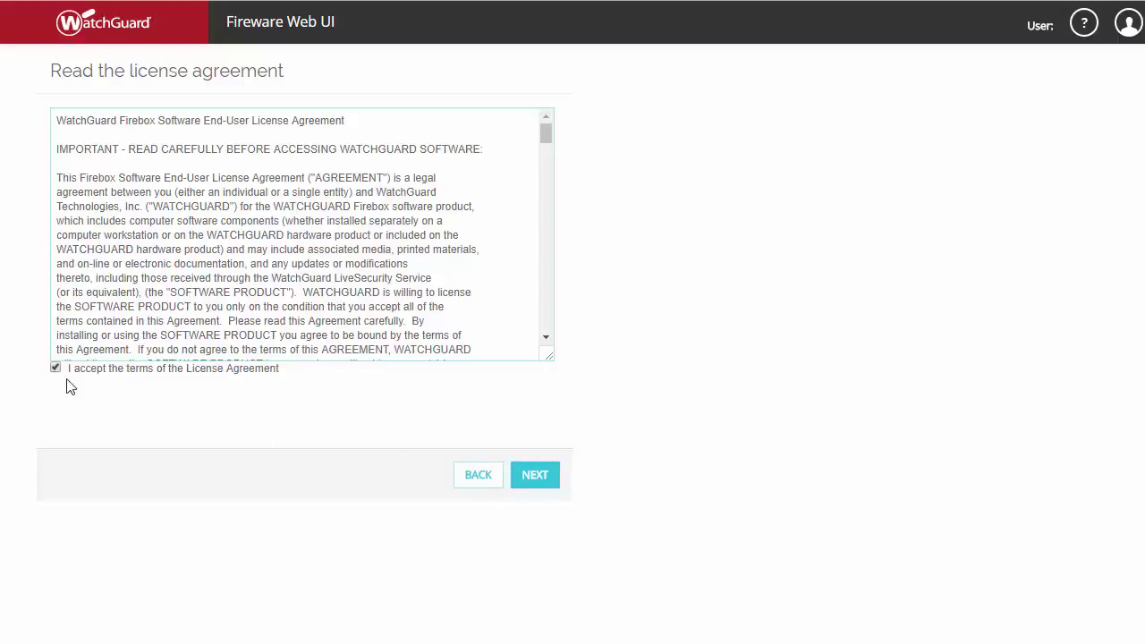
left_click(533, 480)
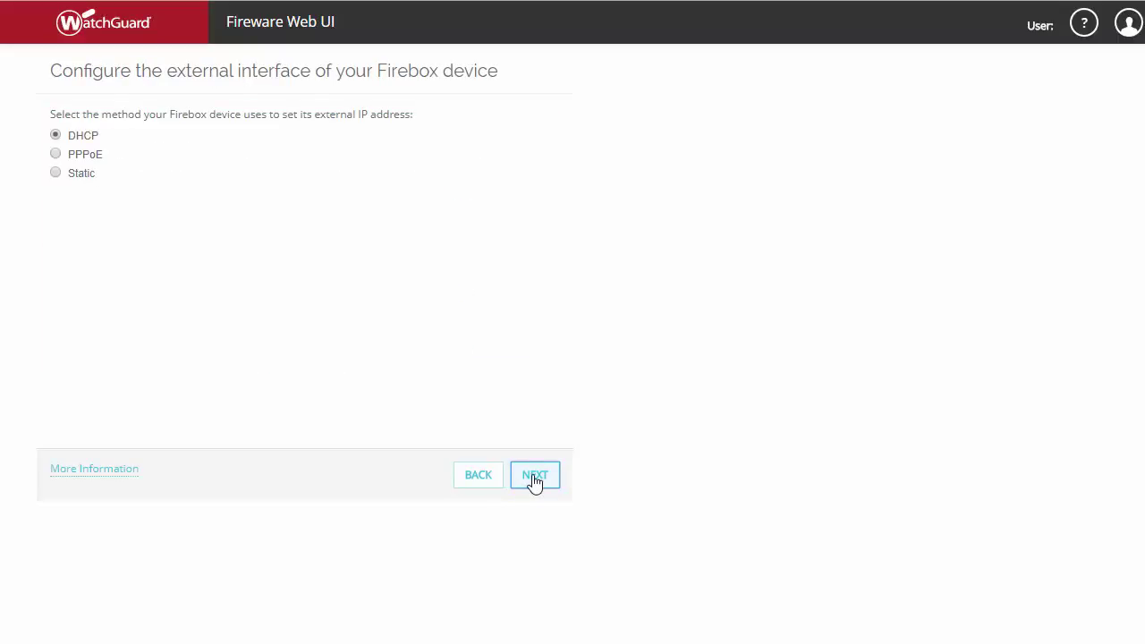
Step: Set the external interface to DHCP and advance to the DNS and WINS servers page
left_click(54, 157)
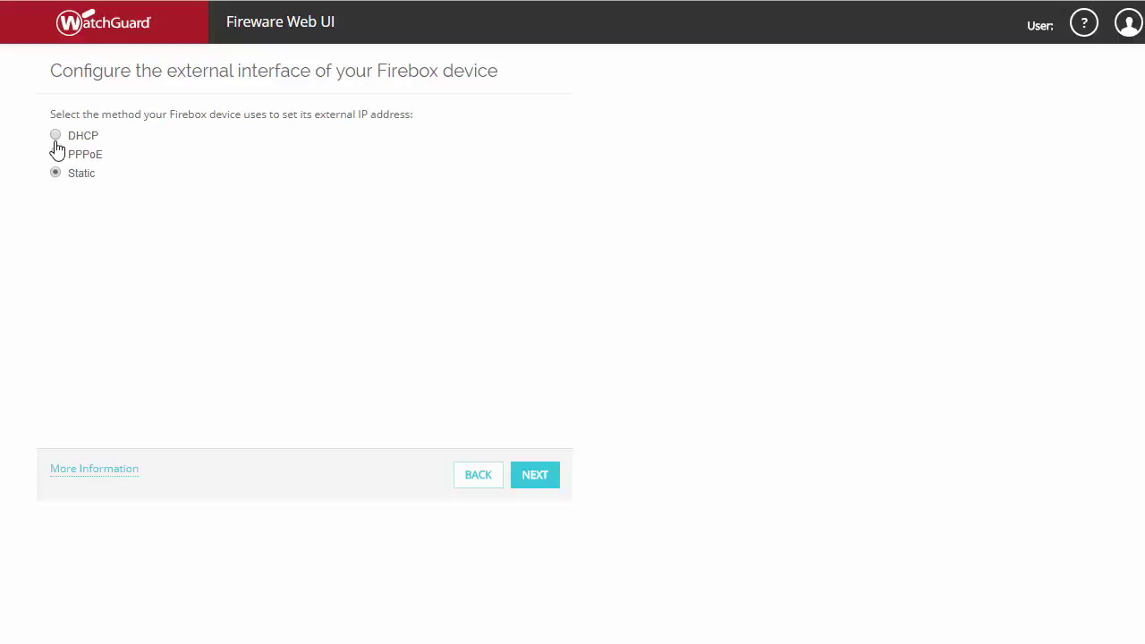
left_click(56, 136)
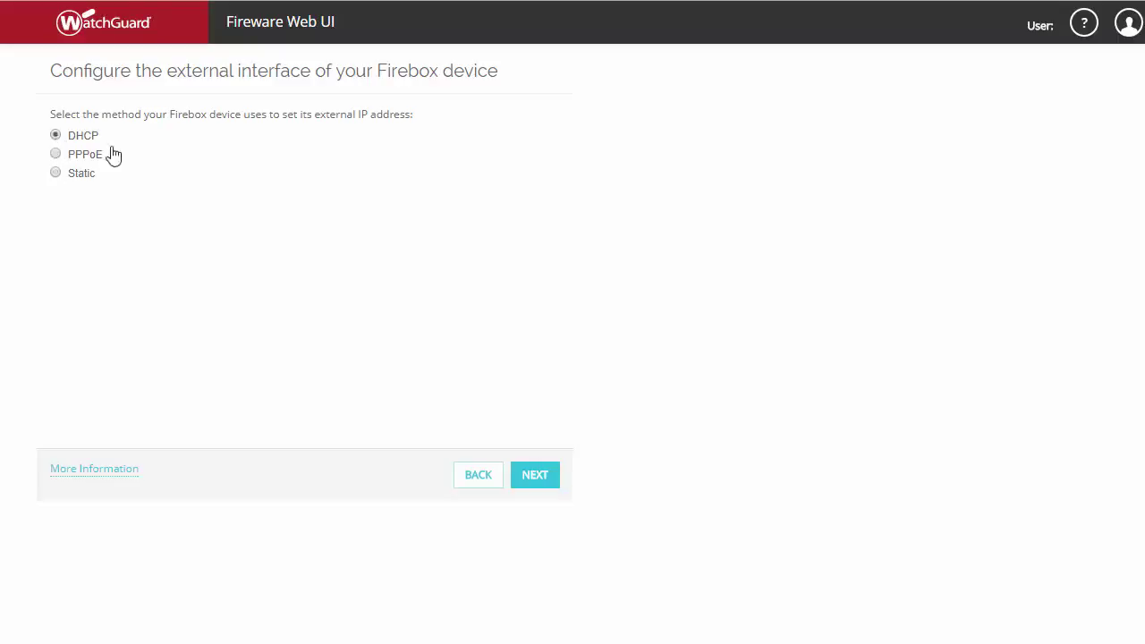
left_click(535, 485)
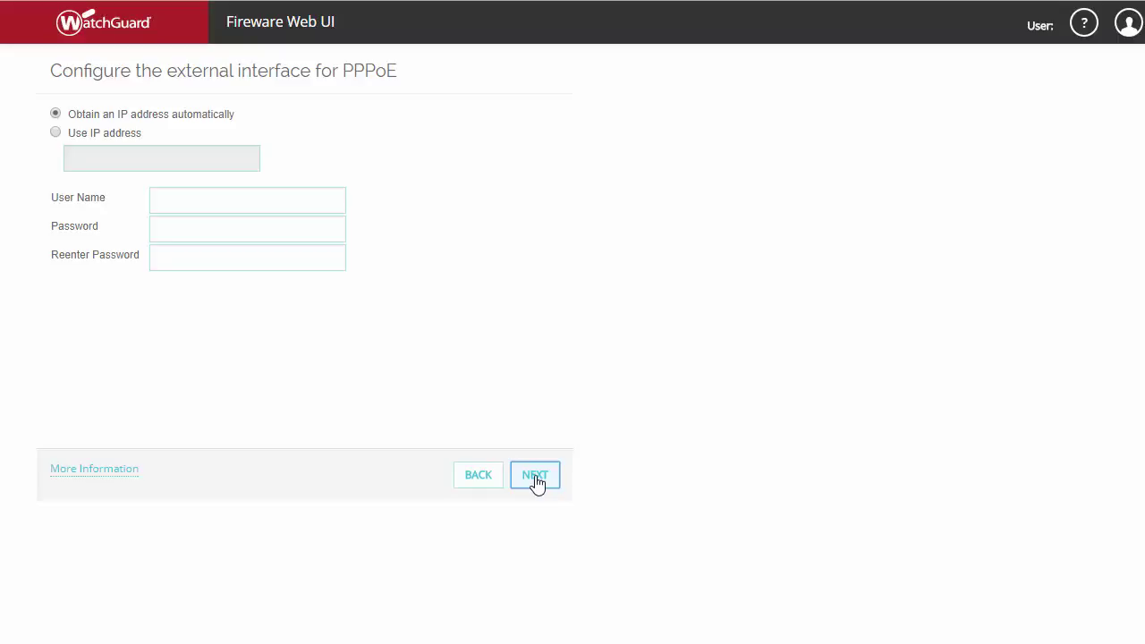
left_click(535, 475)
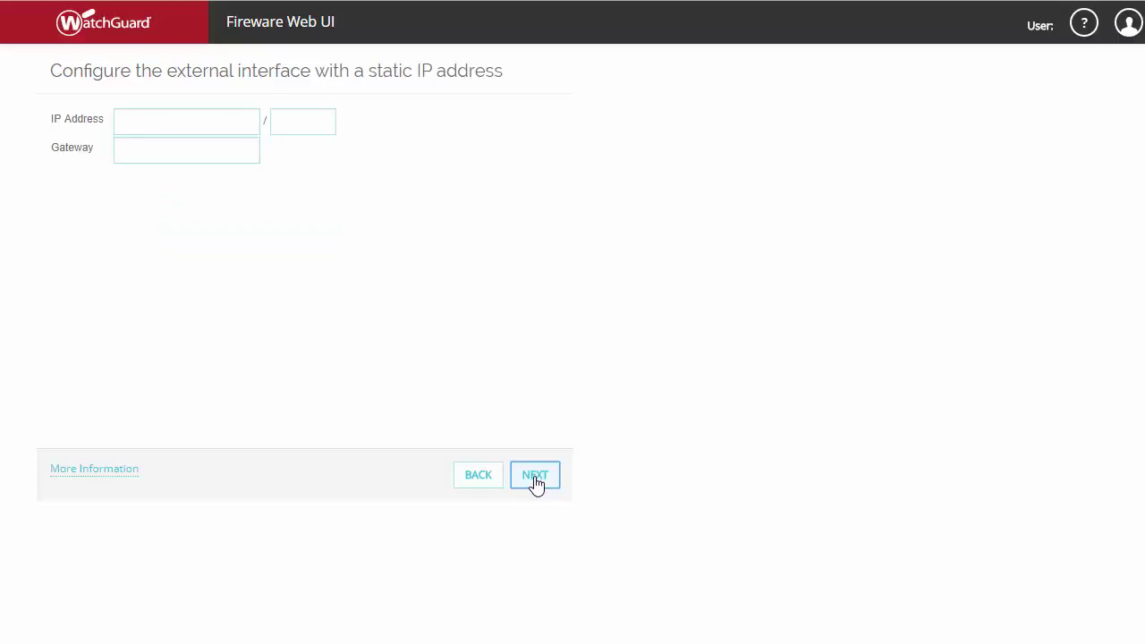
left_click(535, 478)
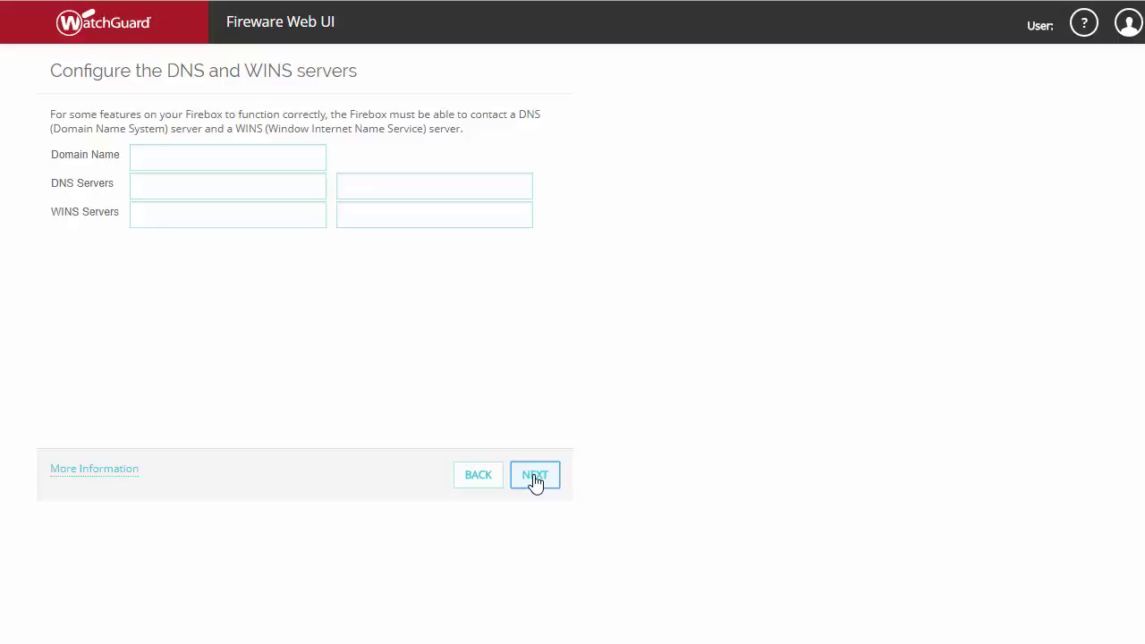
Step: Keep the empty DNS/WINS, default 10.0.1.1/24 trusted interface and passphrase pages unchanged
left_click(535, 479)
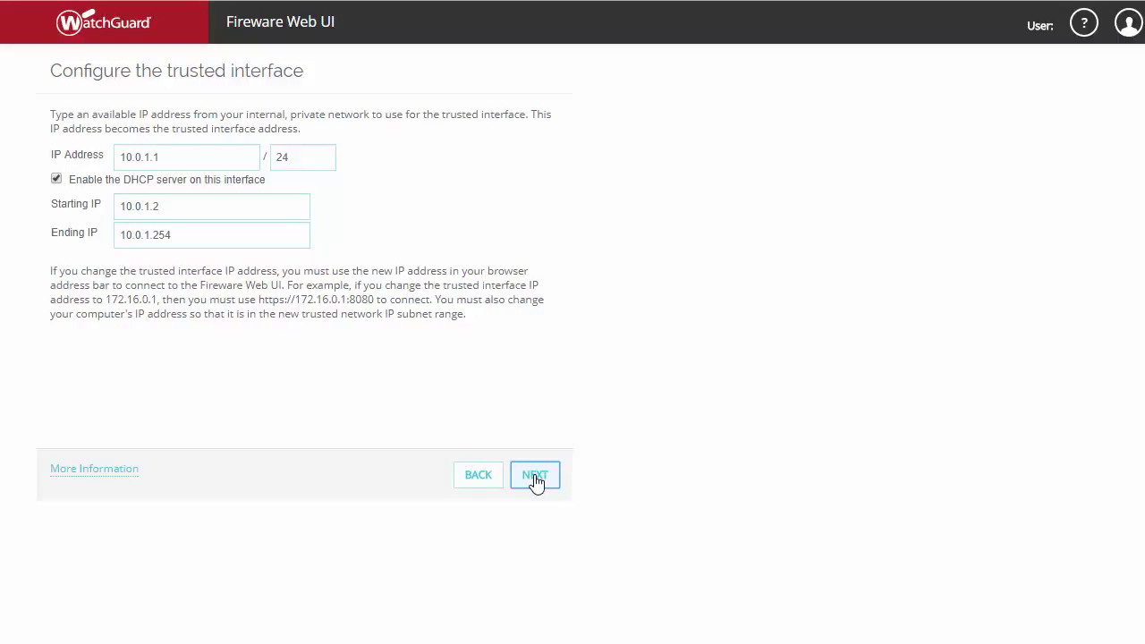
left_click(535, 479)
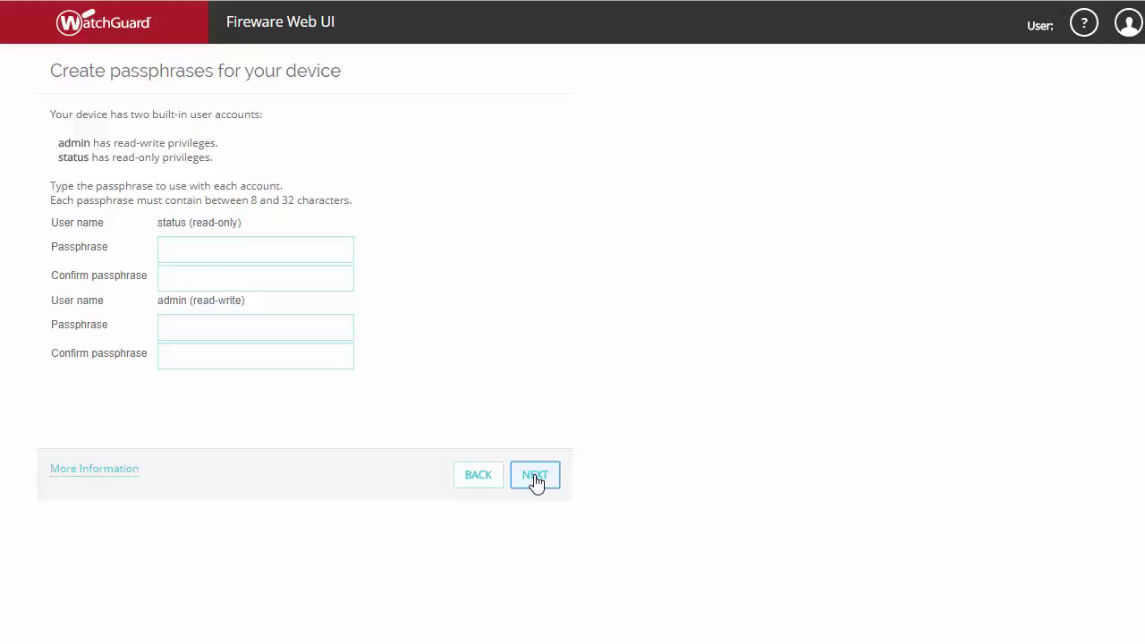
left_click(536, 481)
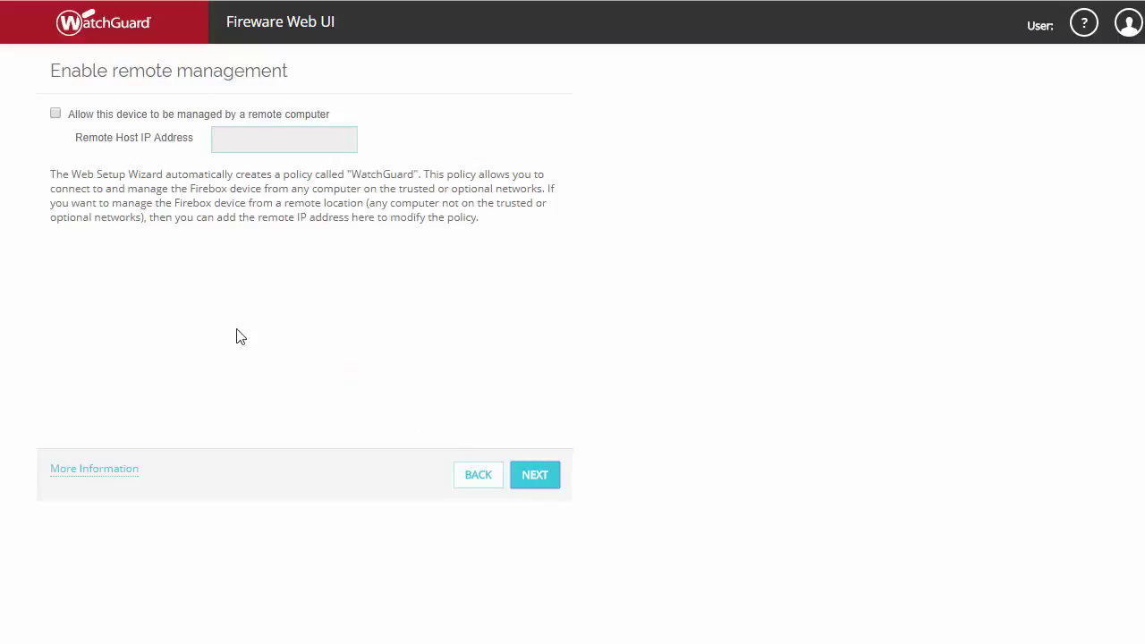
Step: Leave Allow this device to be managed by a remote computer unchecked and continue
left_click(65, 115)
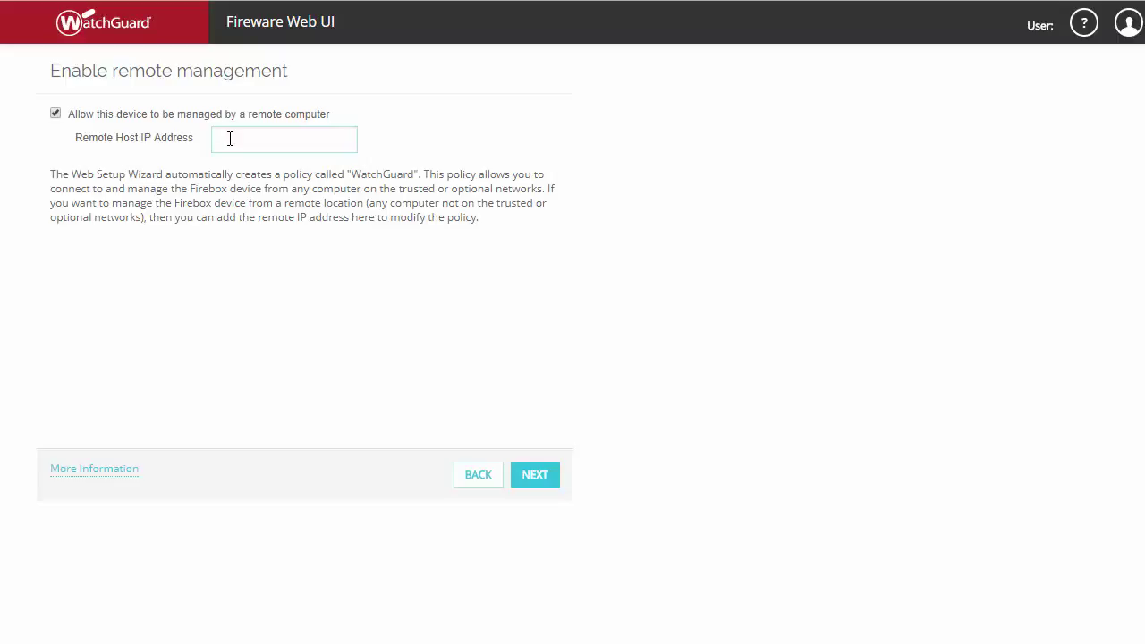
left_click(55, 116)
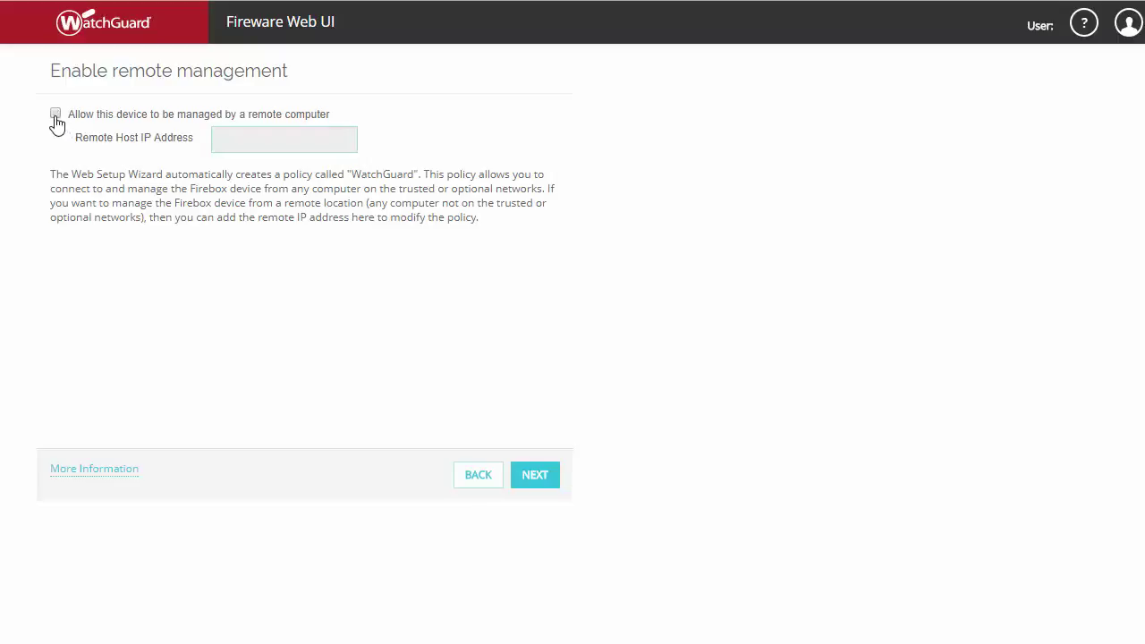
left_click(535, 483)
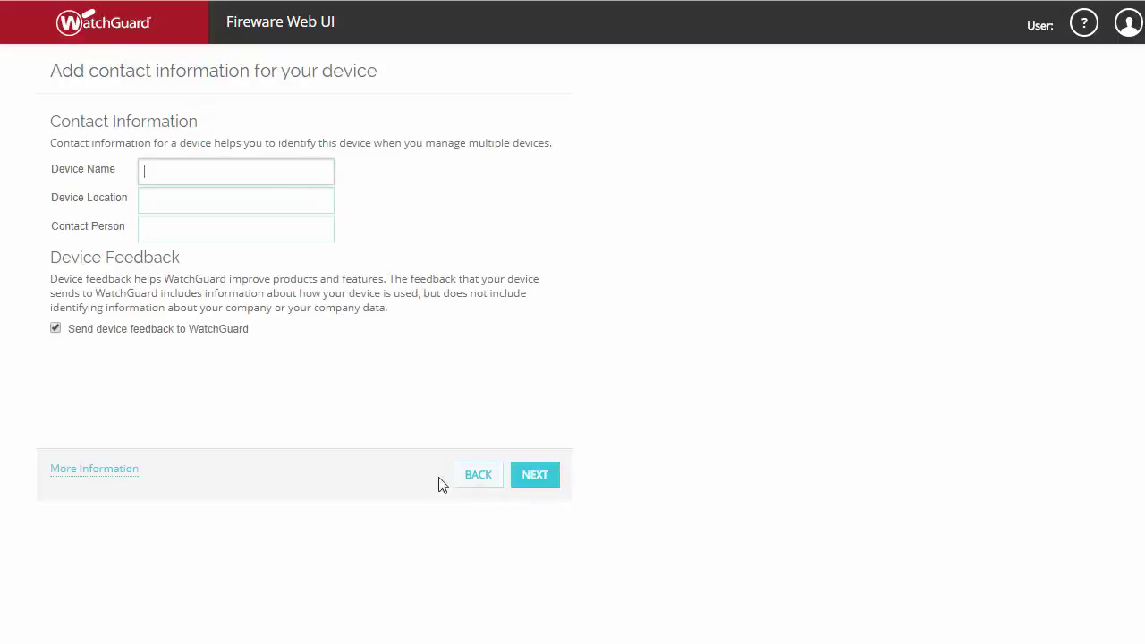
Step: Enter device name 'Bad Example', location 'Falls_Lab' and the contact person's name
type("Bad Example")
key("Tab")
type("F")
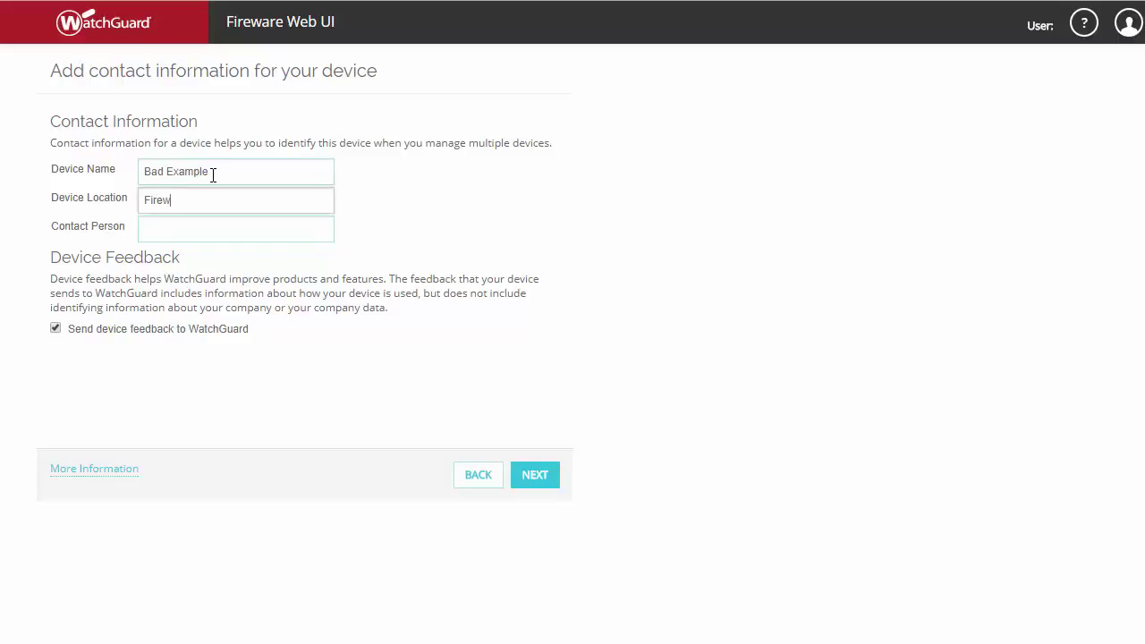
type("alls_Lab")
key("Tab")
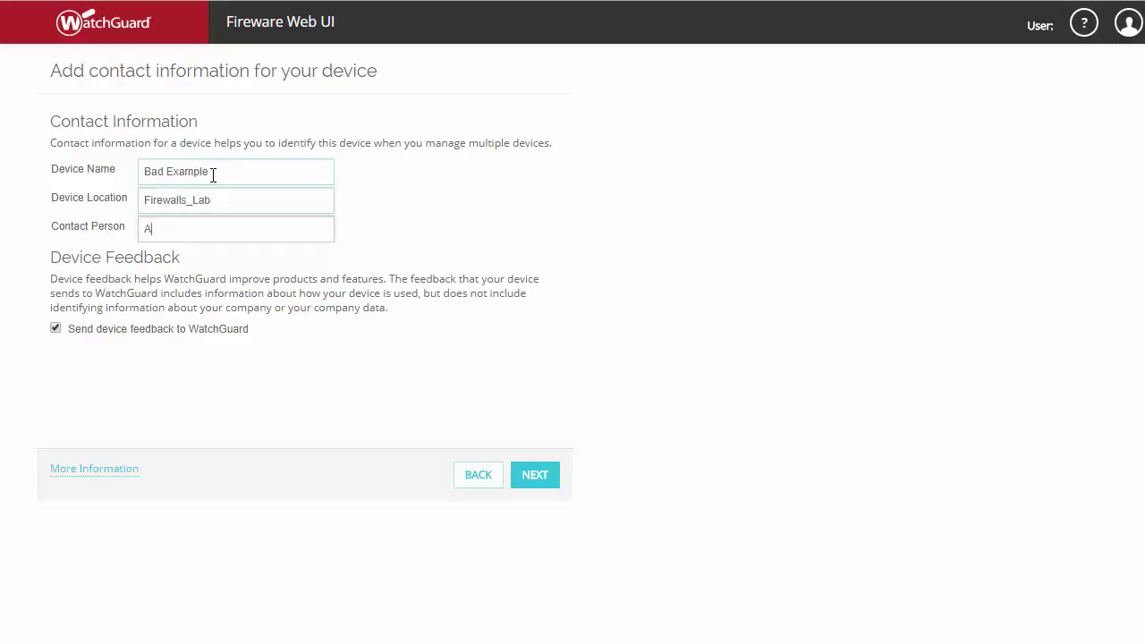
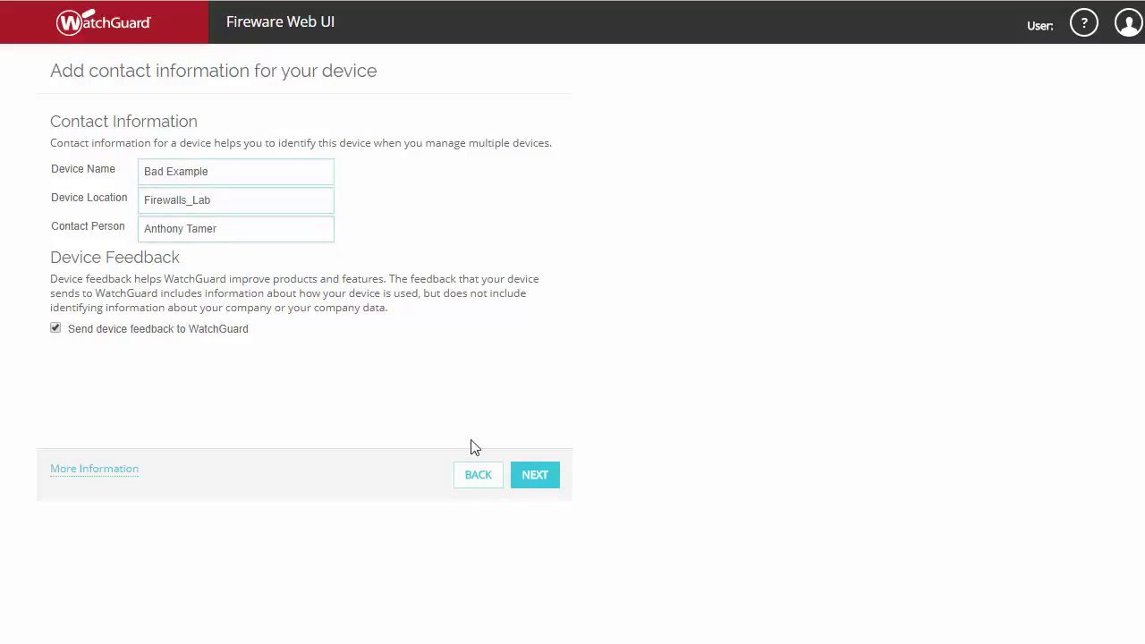
left_click(548, 481)
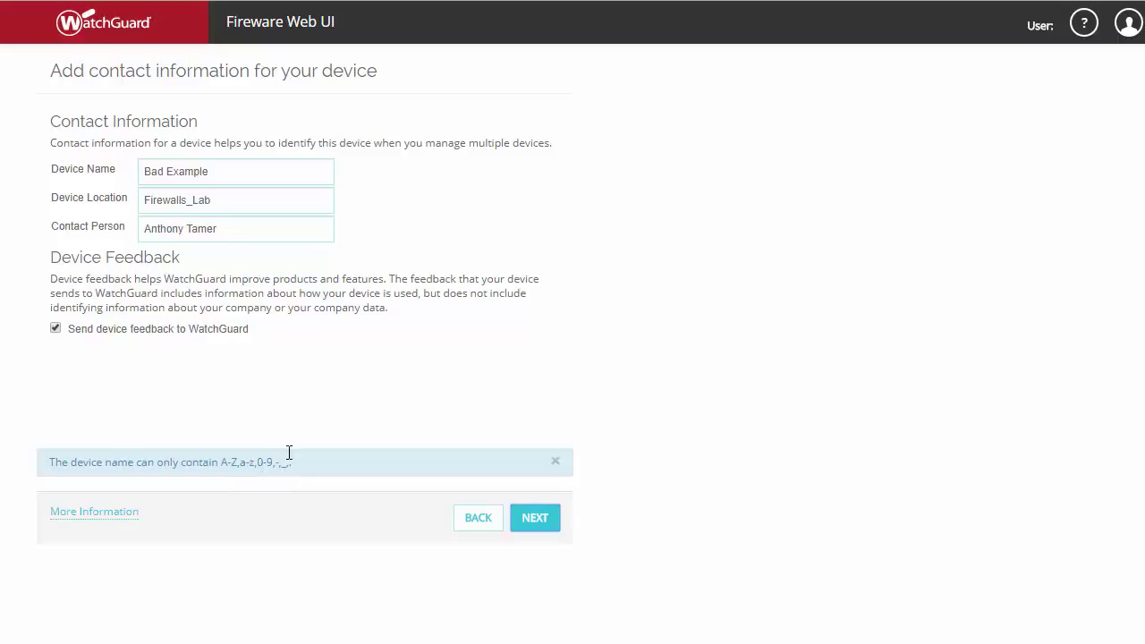
Step: Replace the invalid device name with 'Firewalls_Demo' and continue to the time zone page
left_click_drag(225, 177, 85, 182)
type("Firewalls")
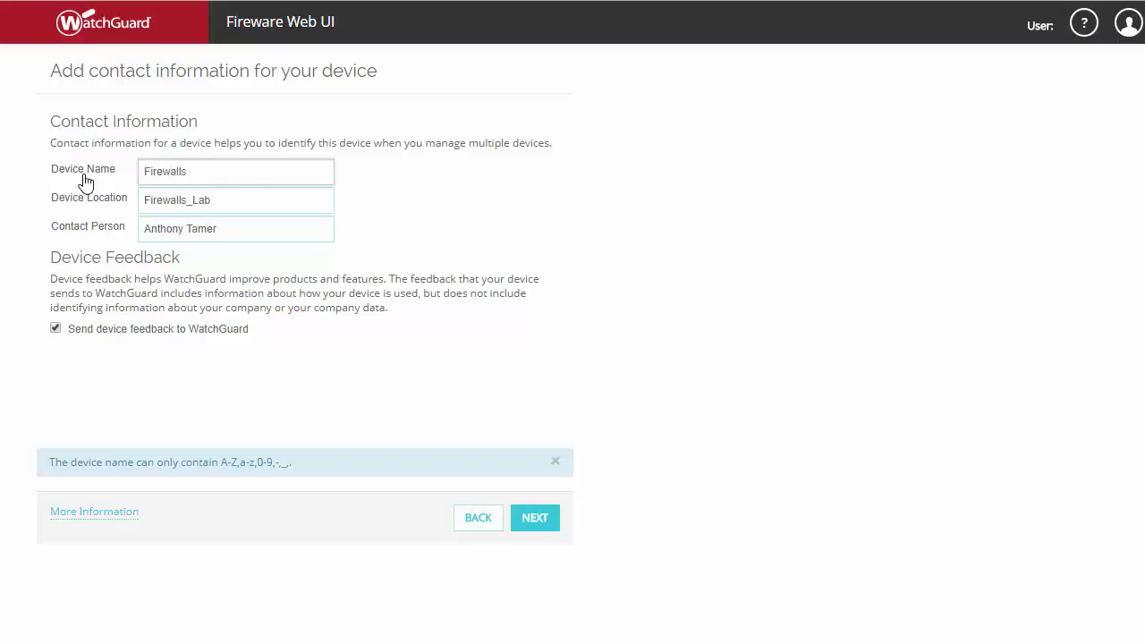
type("_Demo")
left_click(546, 533)
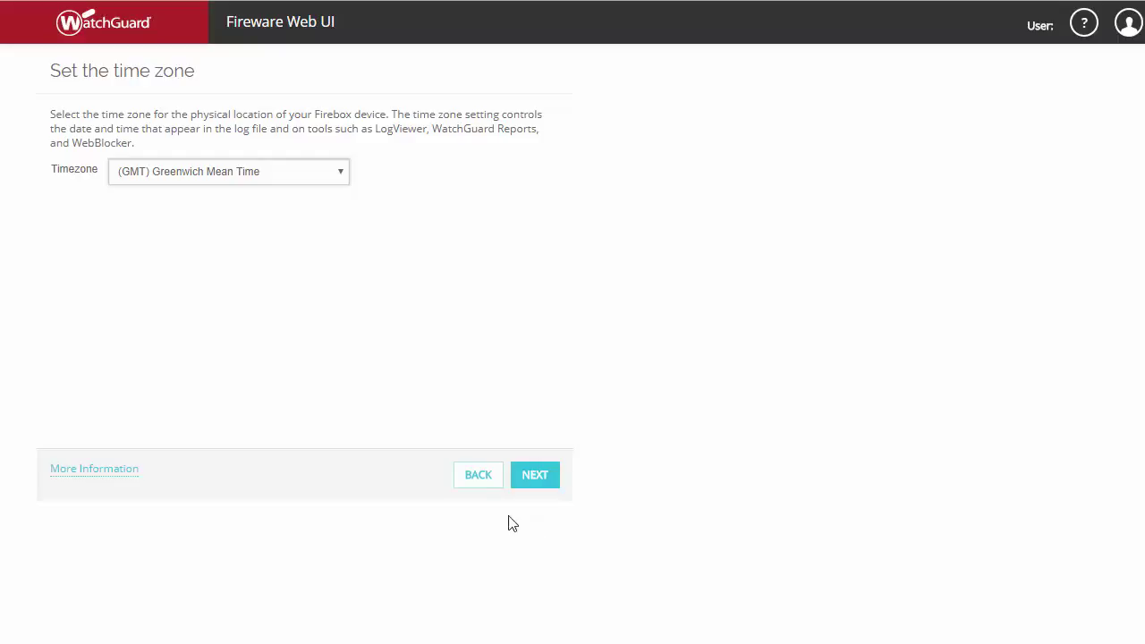
Step: Select the (GMT-05:00) Eastern Time (US & Canada) time zone and continue
left_click(299, 183)
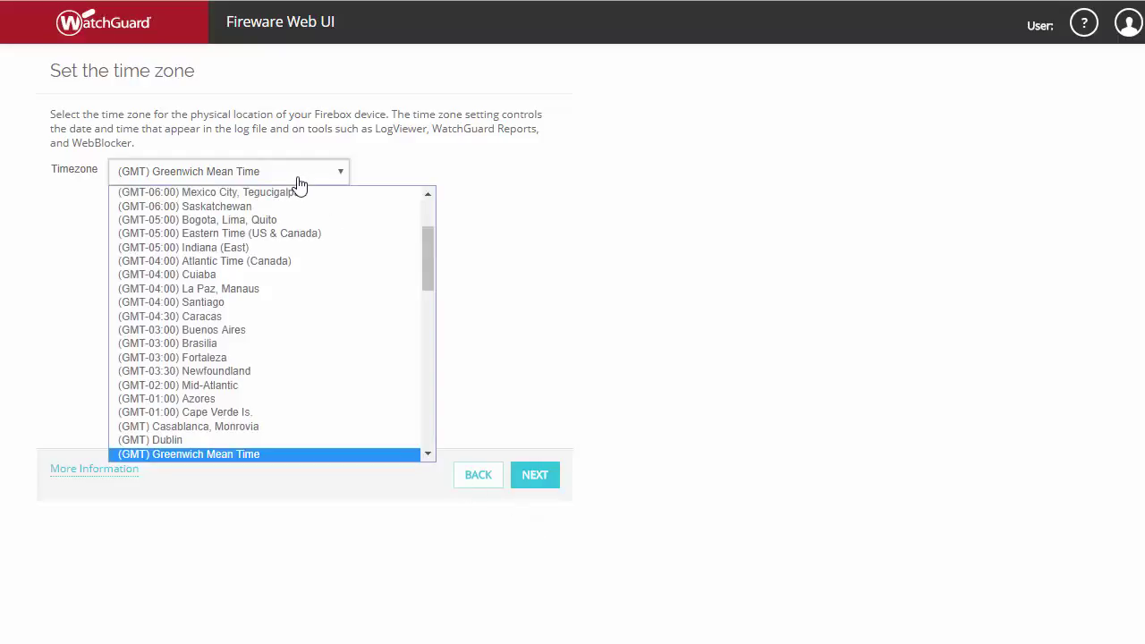
left_click(237, 233)
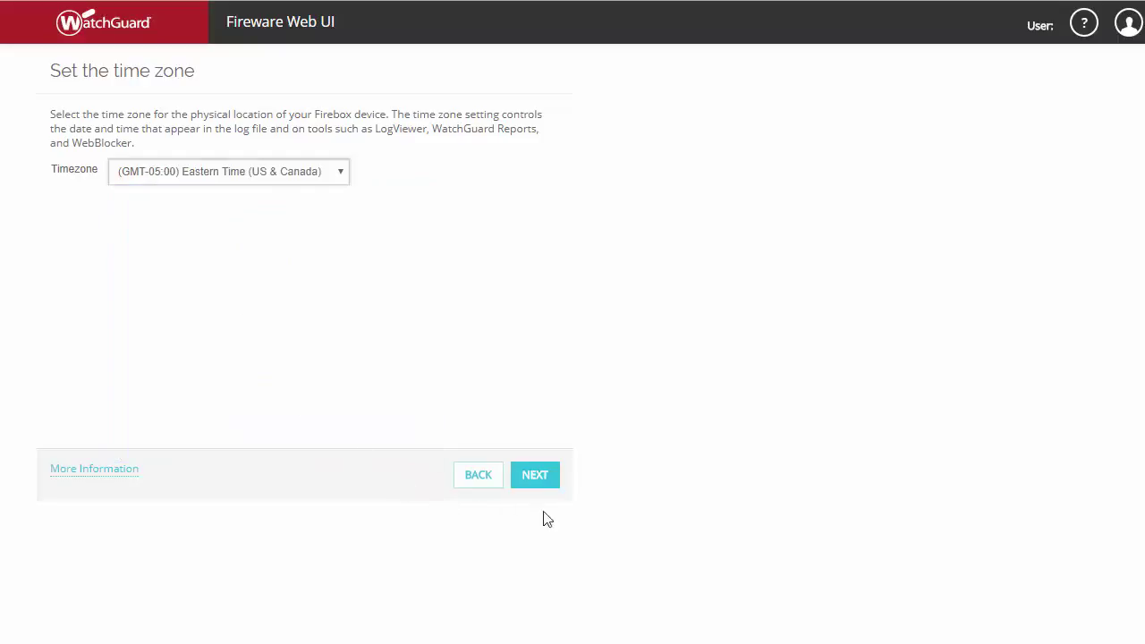
left_click(540, 482)
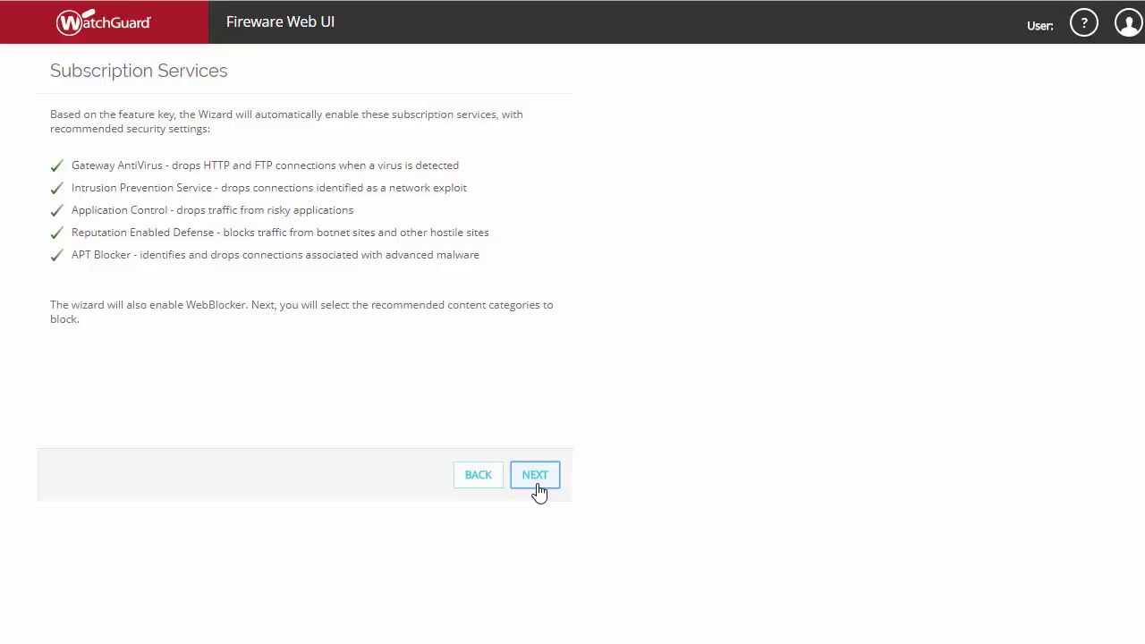
Step: Advance past the Subscription Services overview to WebBlocker Settings
left_click(536, 486)
left_click(534, 487)
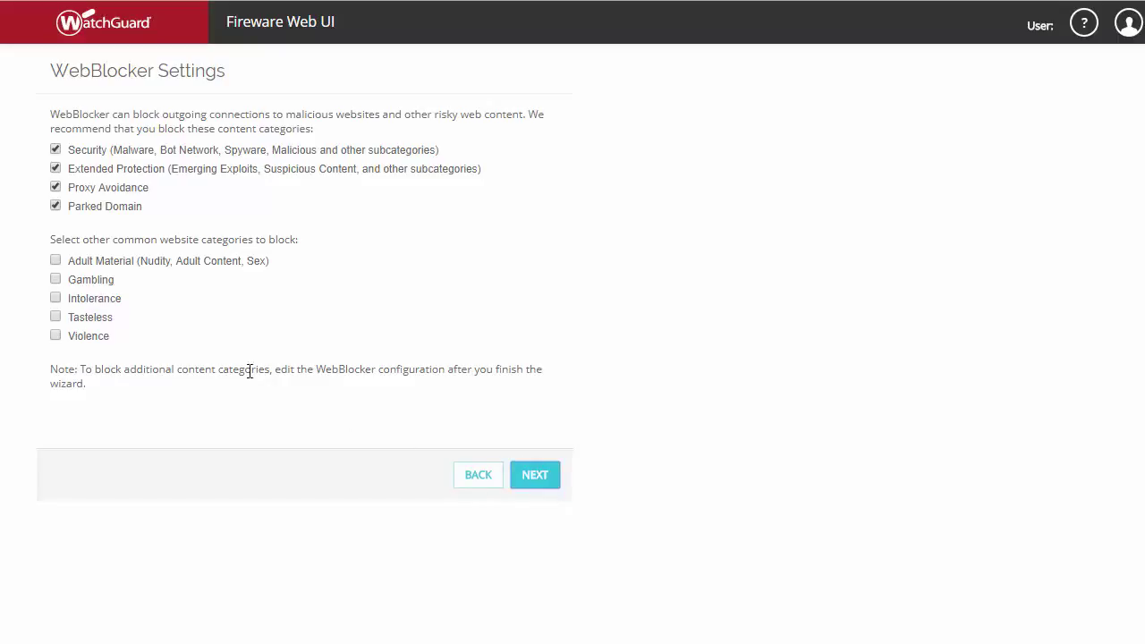
Step: Also block Adult Material, Gambling, Intolerance, Tasteless and Violence, then view the Summary
left_click(55, 260)
left_click(56, 281)
left_click(55, 299)
left_click(55, 318)
left_click(55, 338)
left_click(530, 489)
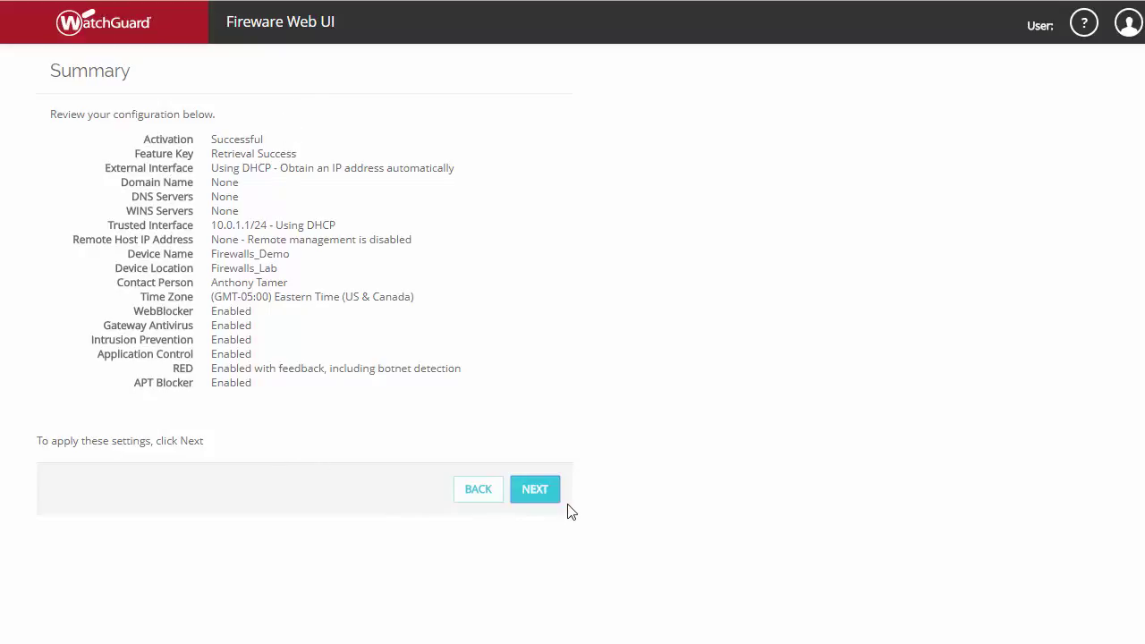
Step: Apply the summarized configuration to reach the Setup is Complete! page
left_click(537, 492)
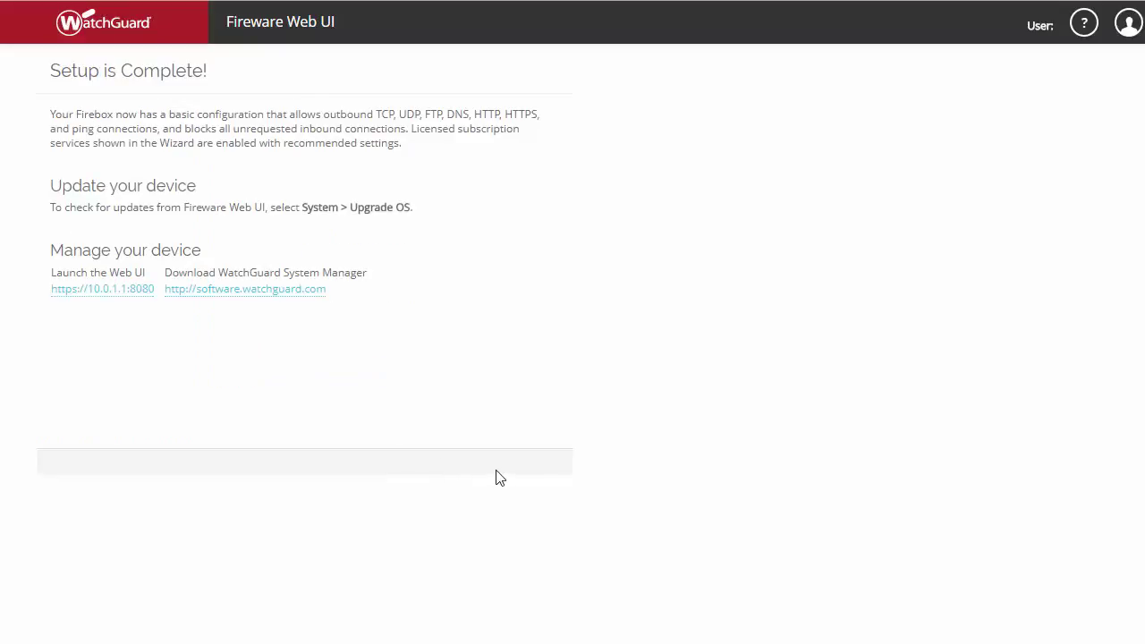